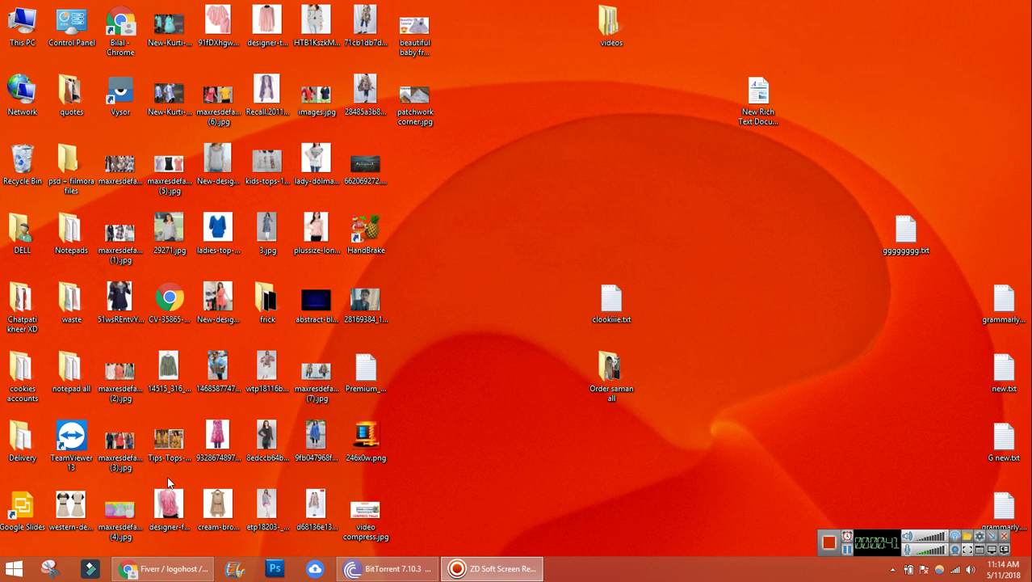
# Launch System Configuration by running msconfig from the Windows Run dialog.
pyautogui.press('super')
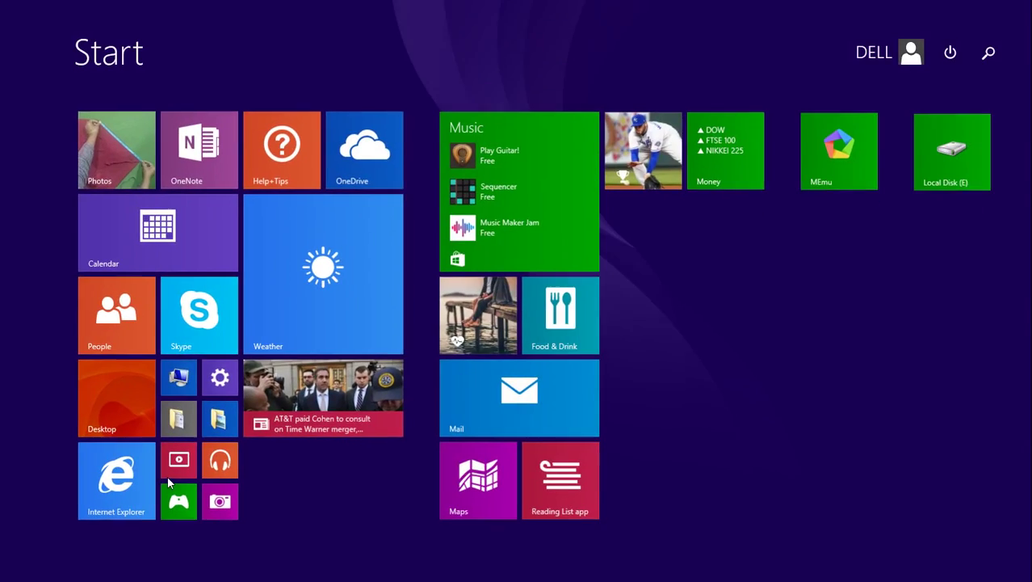
pyautogui.press('super')
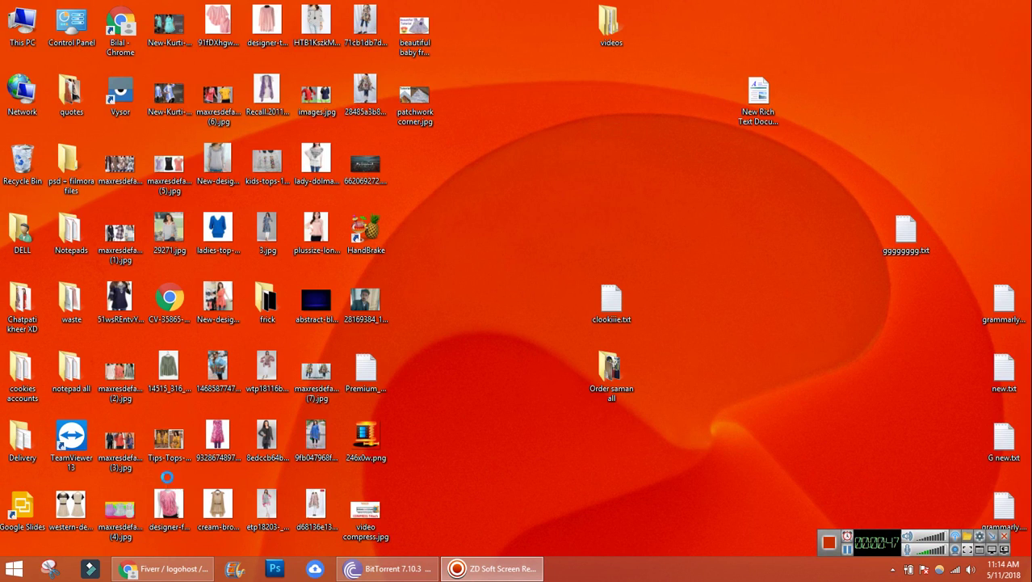
pyautogui.press('super+r')
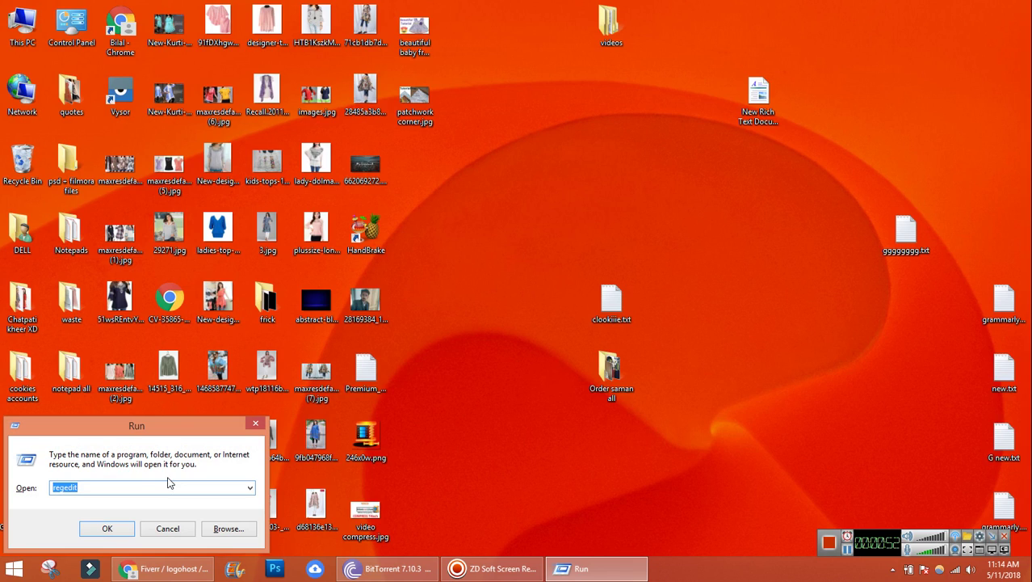
pyautogui.write('msco')
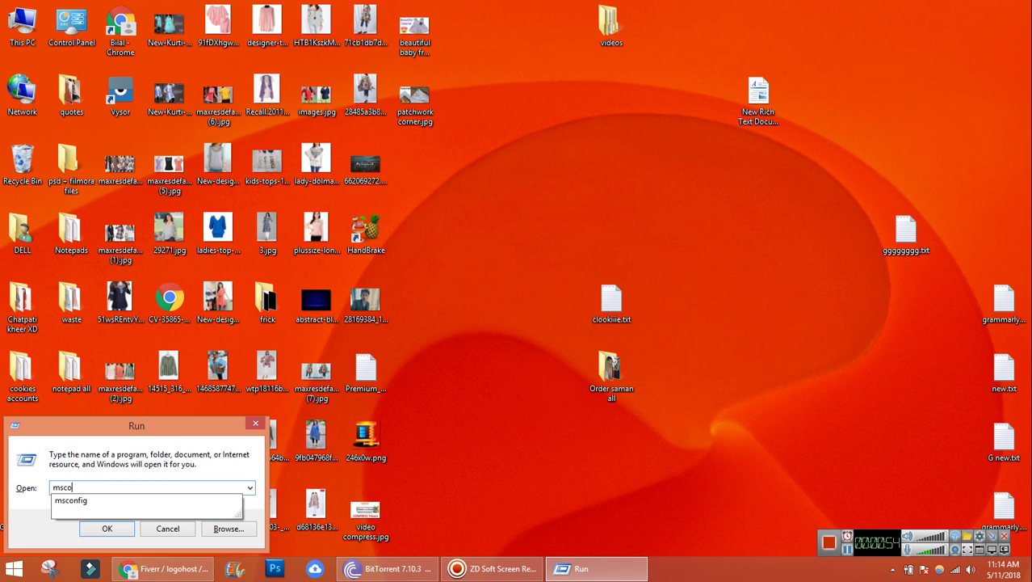
pyautogui.write('nfig')
pyautogui.press('Return')
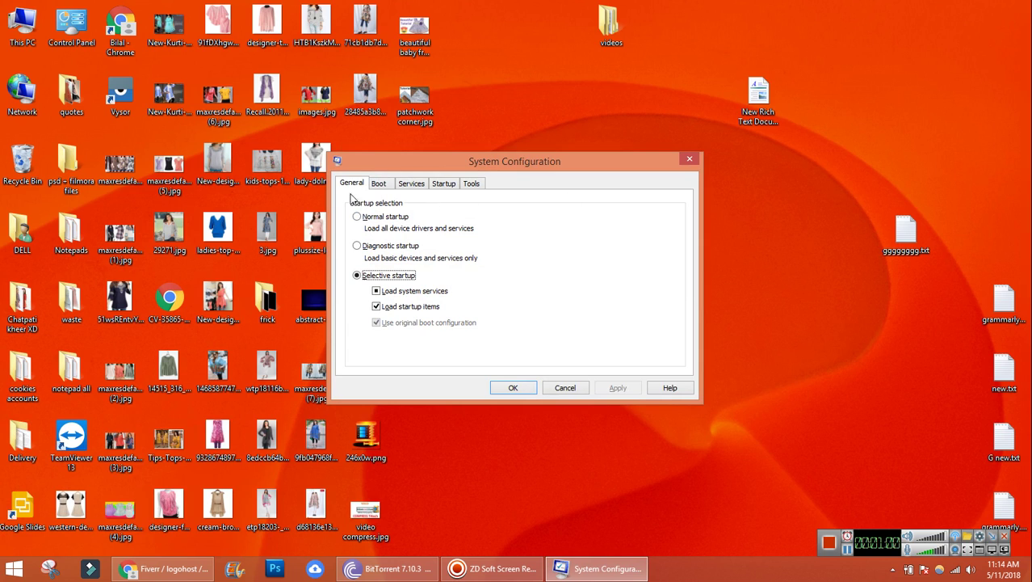
# On the Services tab, tick 'Hide all Microsoft services' and toggle Arp Intelligent Protection Service.
pyautogui.click(378, 184)
pyautogui.click(362, 184)
pyautogui.click(404, 188)
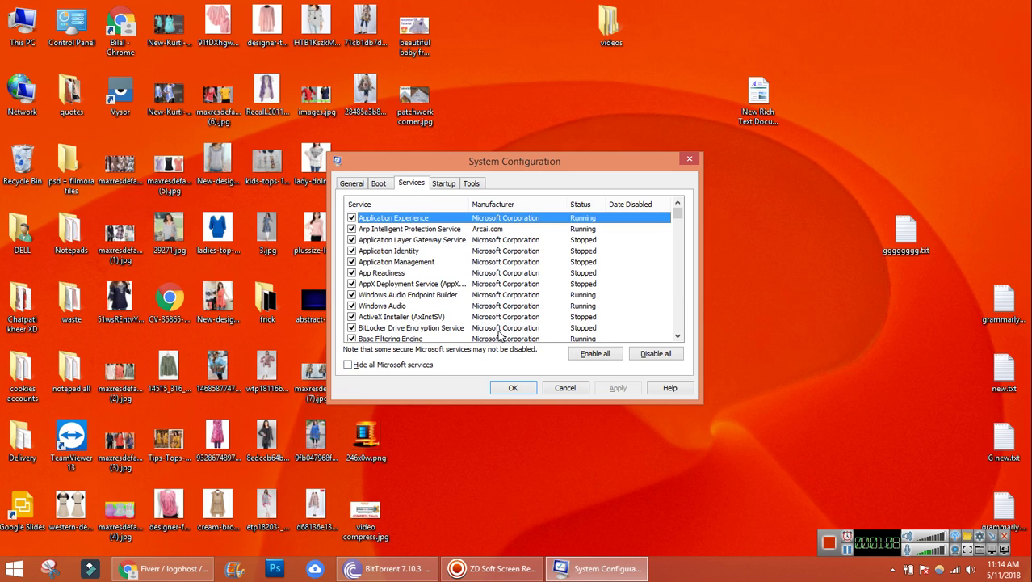
pyautogui.click(376, 367)
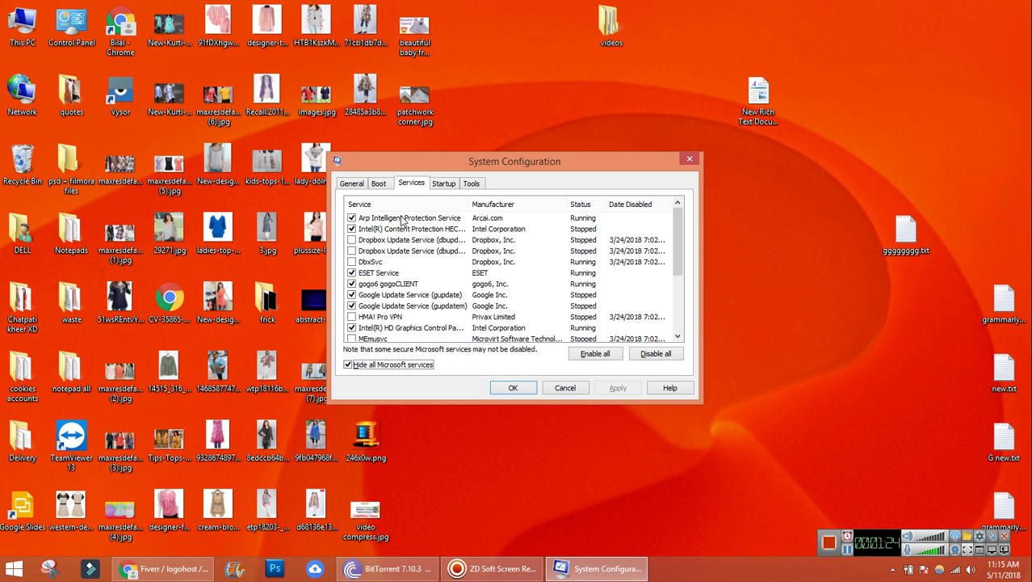
pyautogui.click(351, 219)
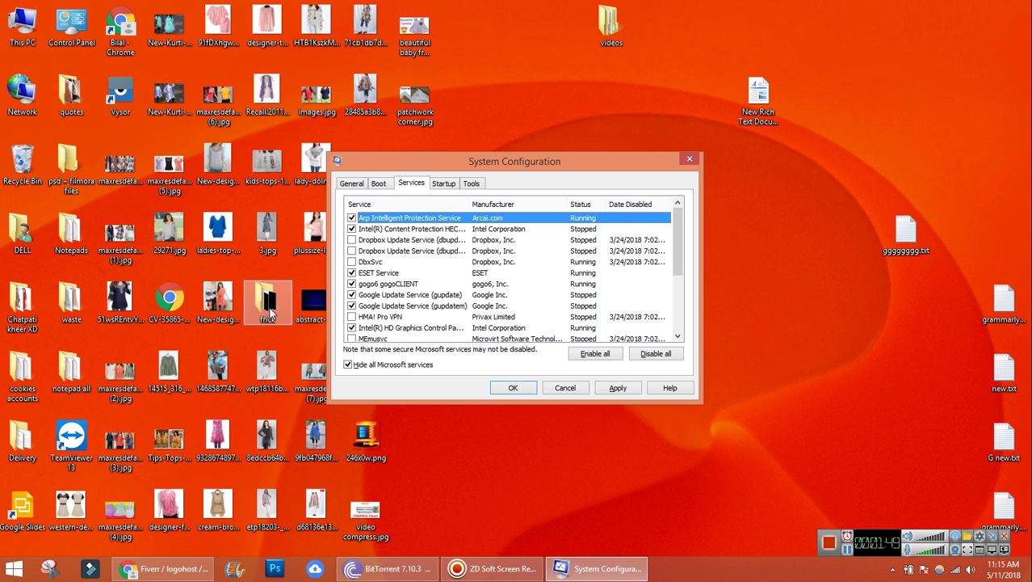
pyautogui.scroll(-3, 367, 316)
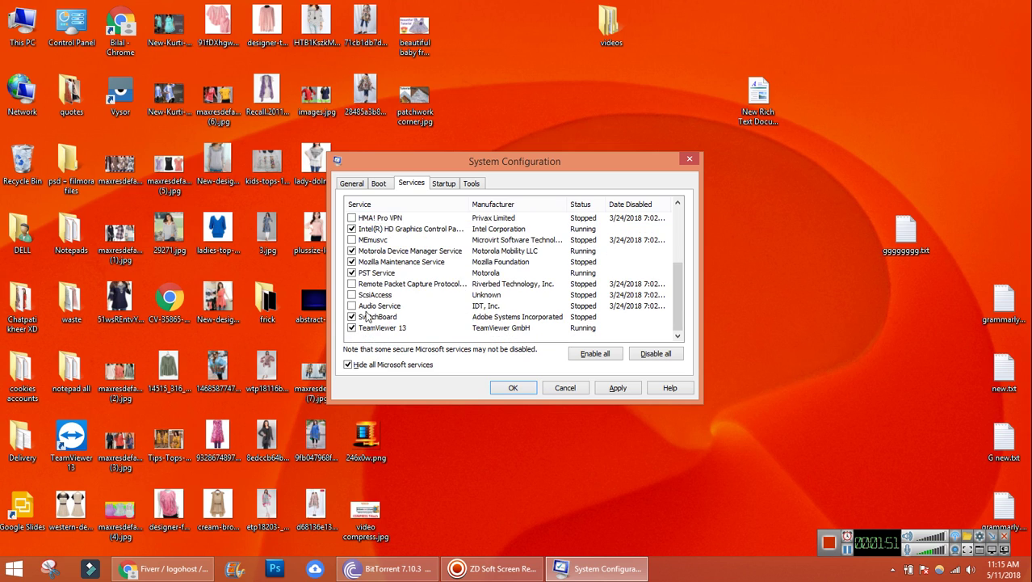
pyautogui.click(365, 232)
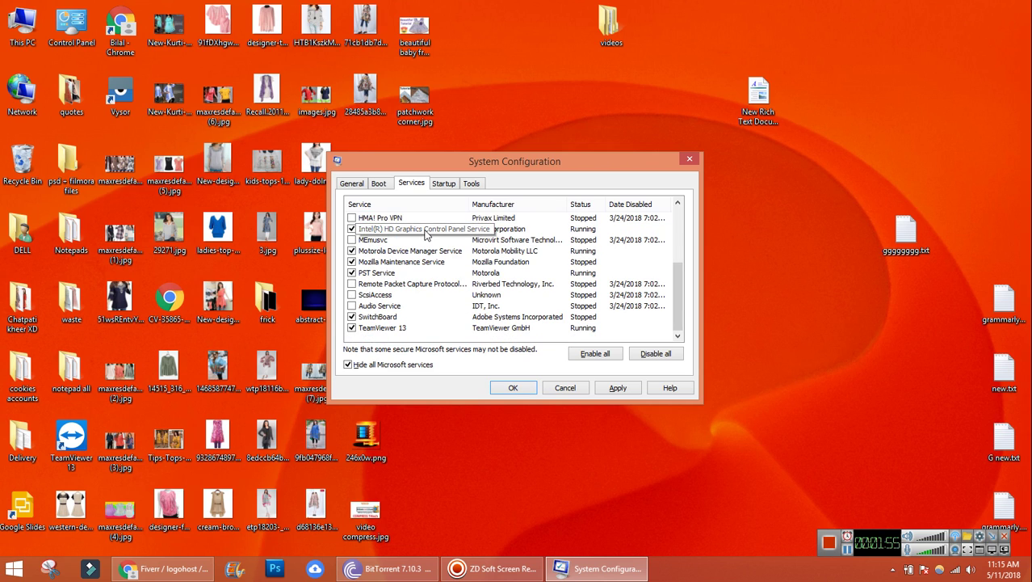
pyautogui.press('Home')
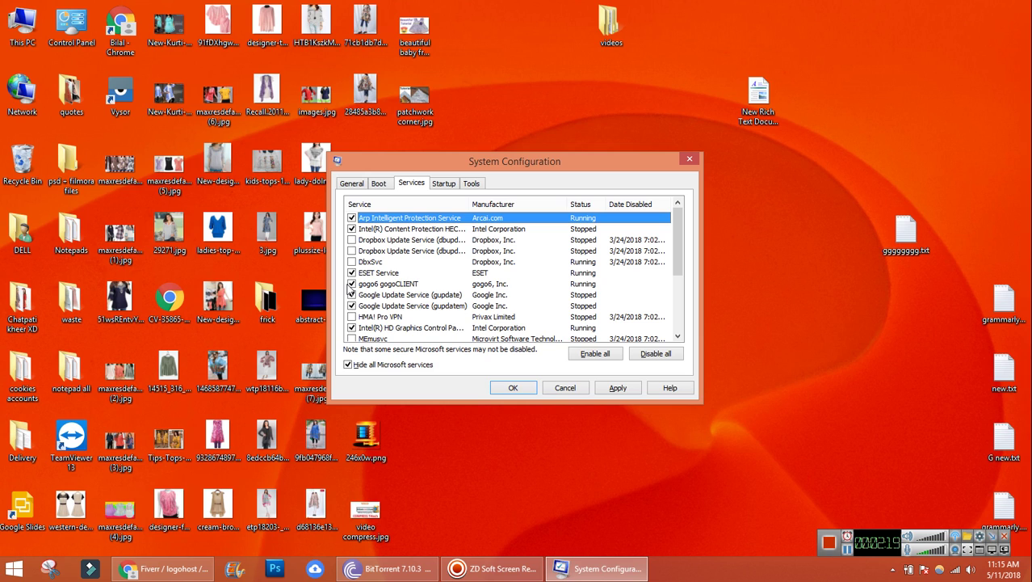
pyautogui.scroll(-3, 416, 285)
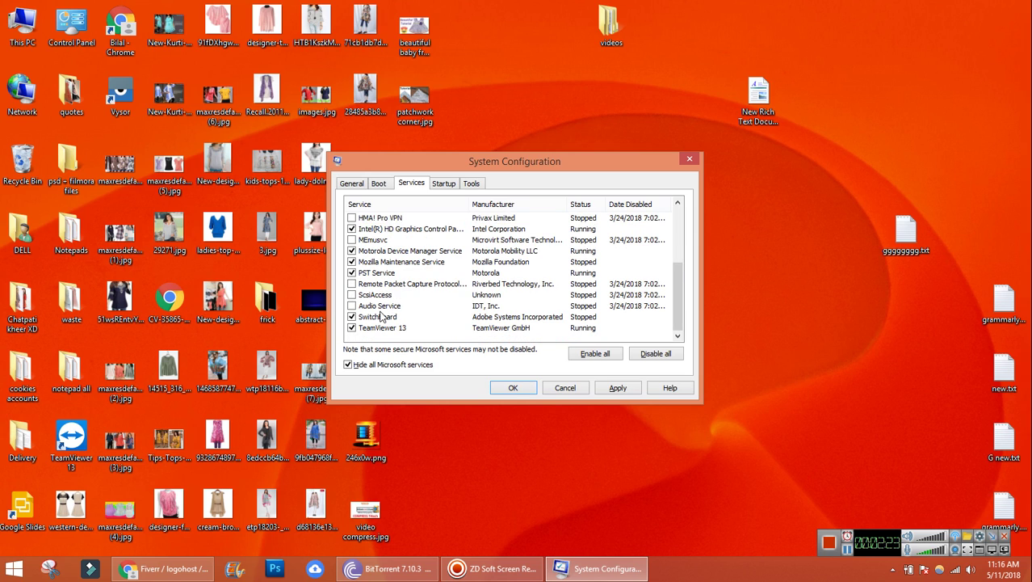
pyautogui.click(434, 184)
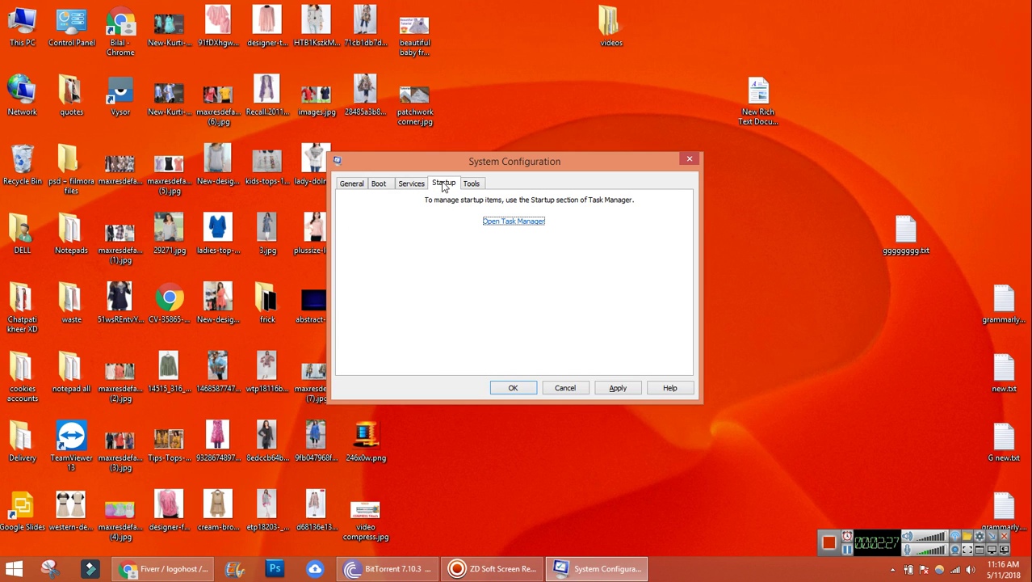
# Open Task Manager from msconfig's Startup tab and browse the startup programs list.
pyautogui.click(512, 223)
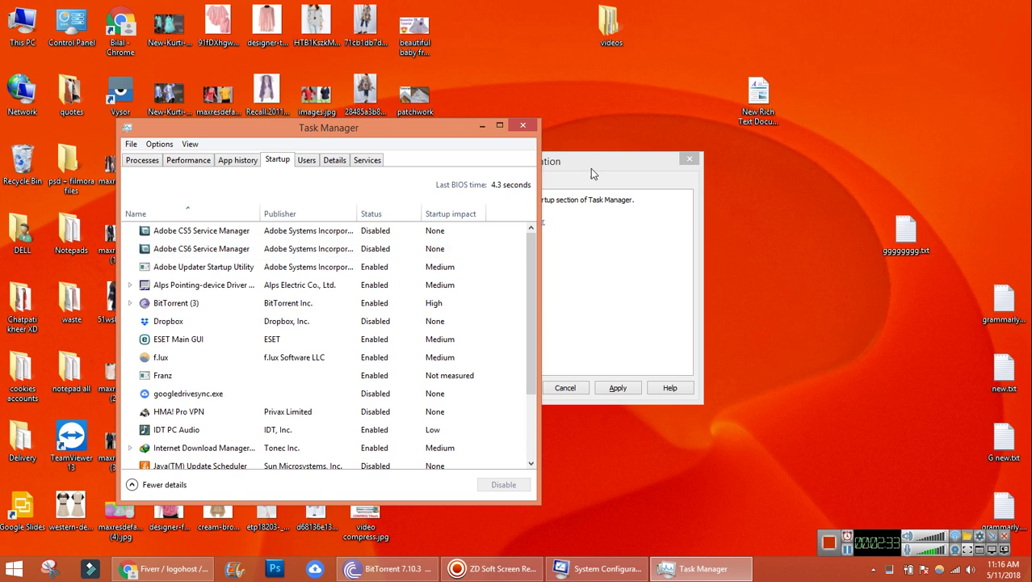
pyautogui.moveTo(591, 163); pyautogui.dragTo(690, 148)
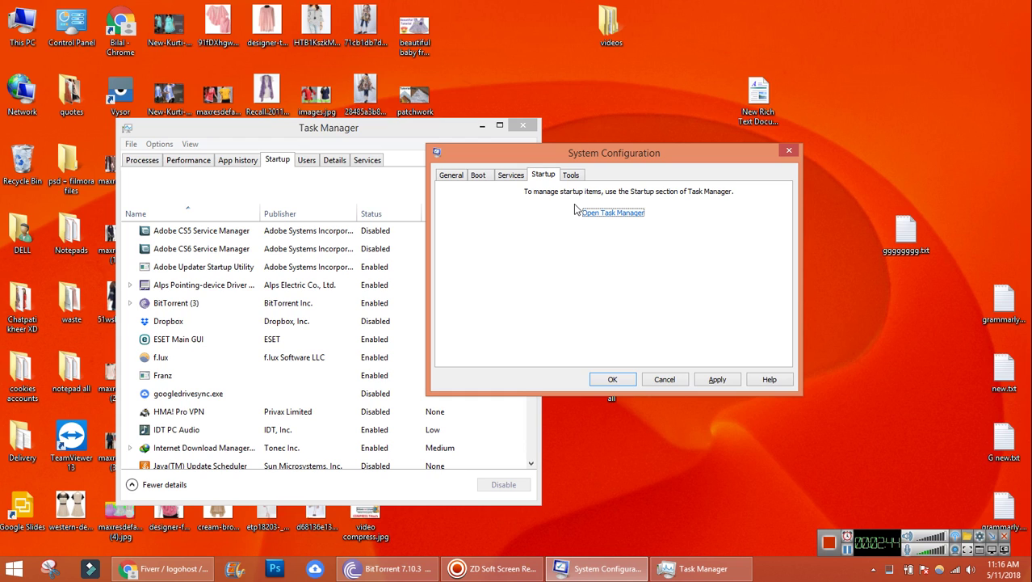
pyautogui.click(216, 234)
pyautogui.scroll(-2, 412, 345)
pyautogui.scroll(2, 319, 397)
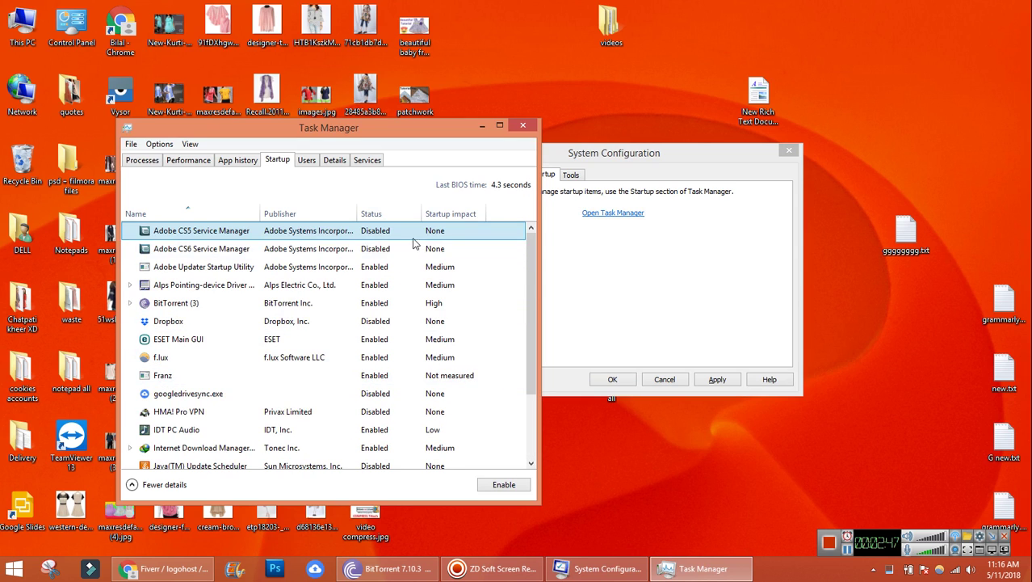
# Inspect BitTorrent's startup options without disabling it, glance at Users and Details, then close Task Manager.
pyautogui.rightClick(369, 305)
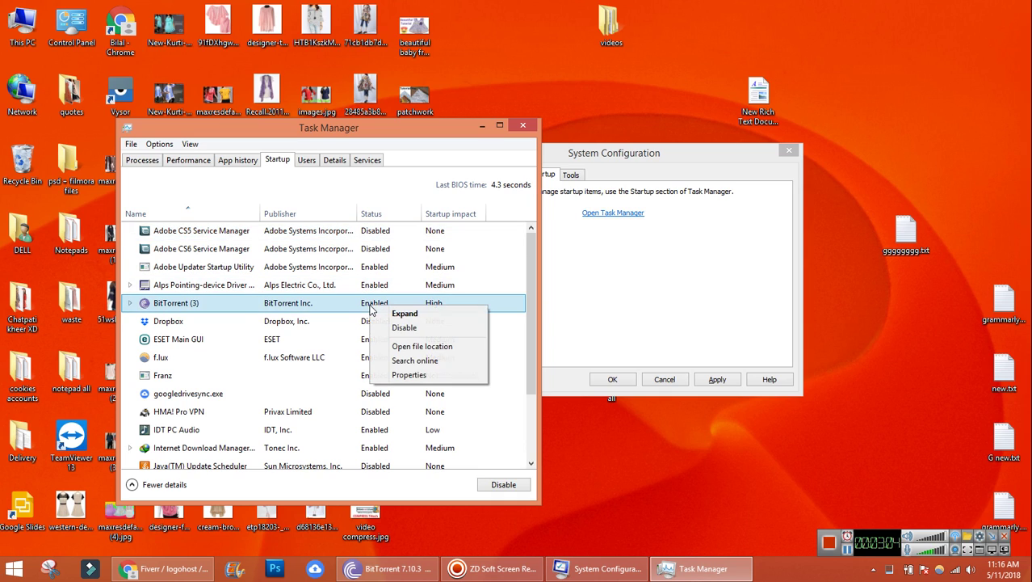
pyautogui.click(181, 309)
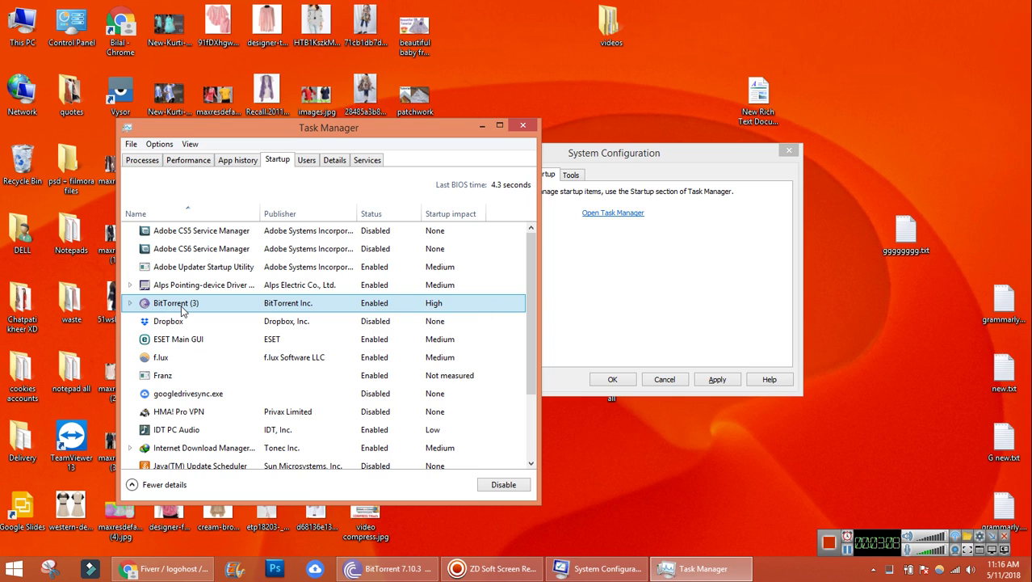
pyautogui.rightClick(378, 298)
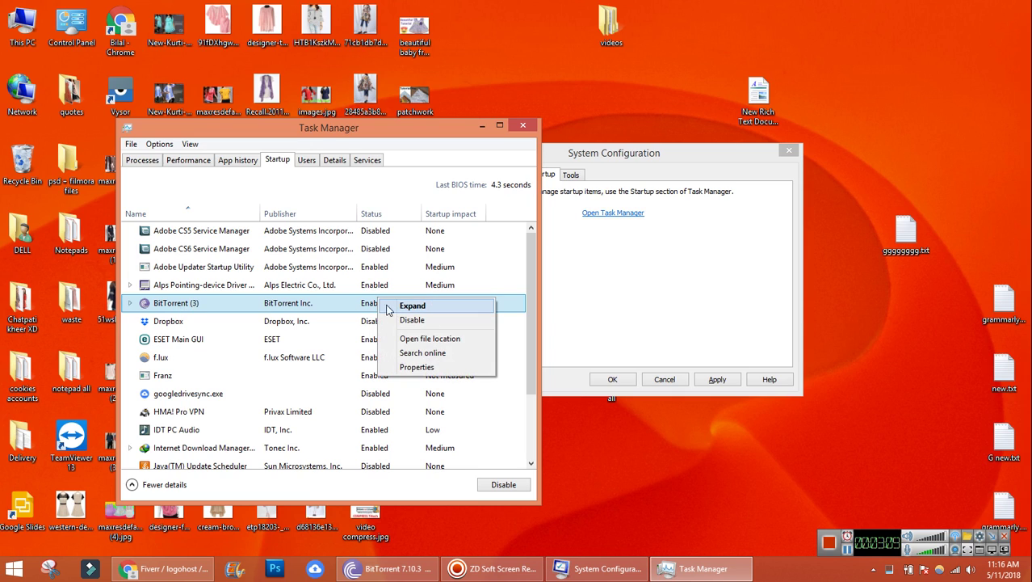
pyautogui.click(332, 306)
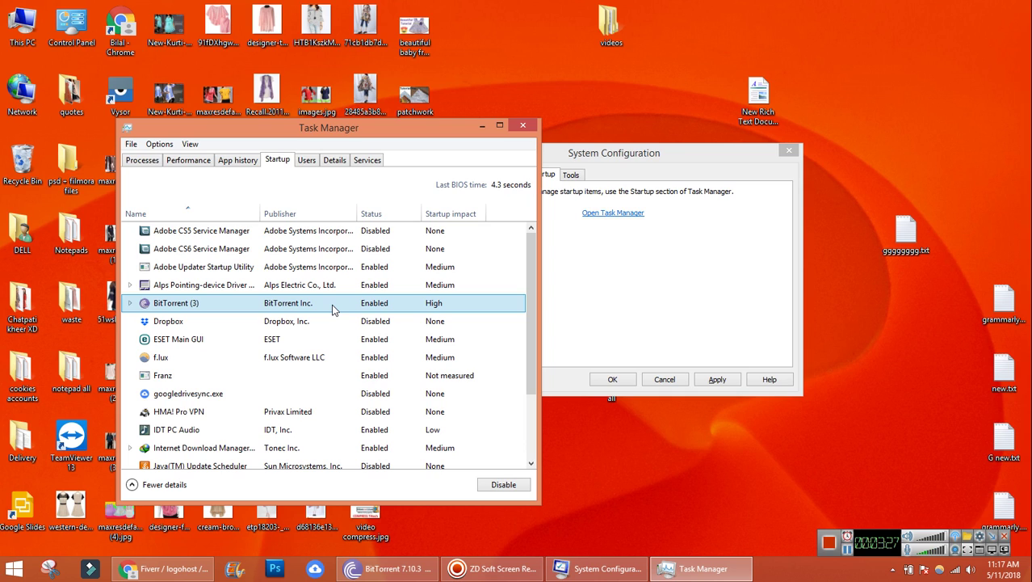
pyautogui.scroll(-3, 347, 295)
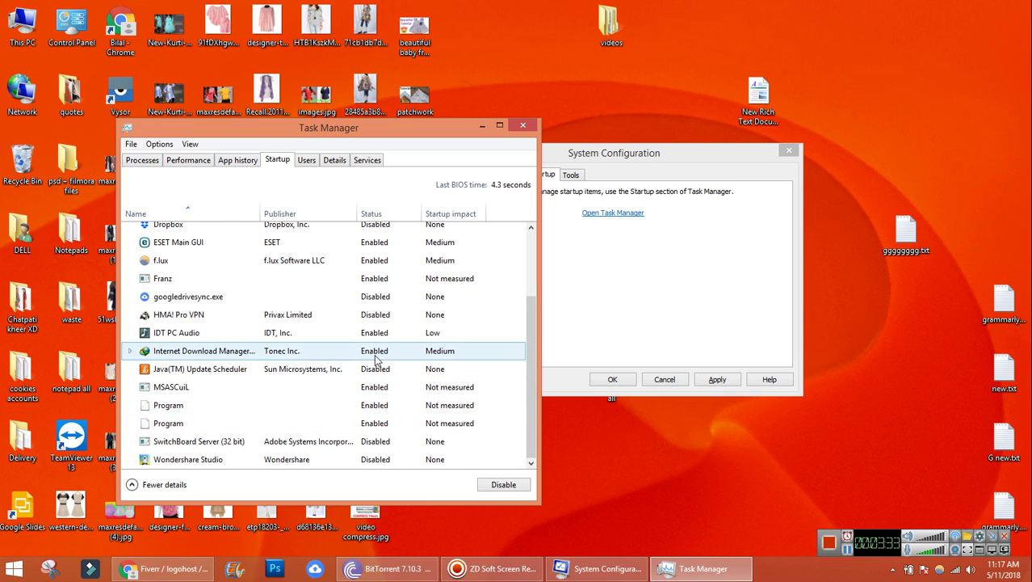
pyautogui.click(304, 164)
pyautogui.click(332, 161)
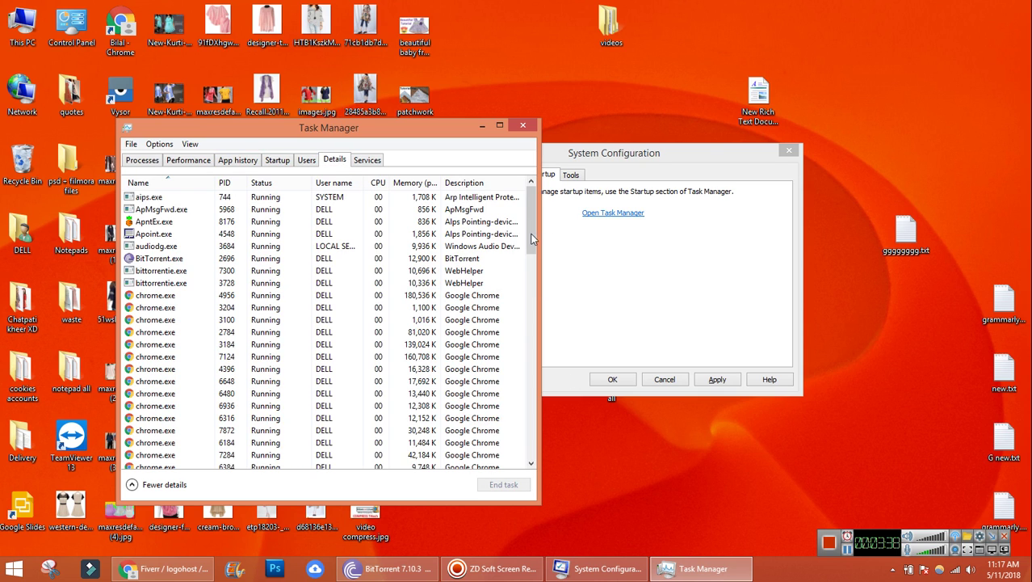
pyautogui.click(522, 128)
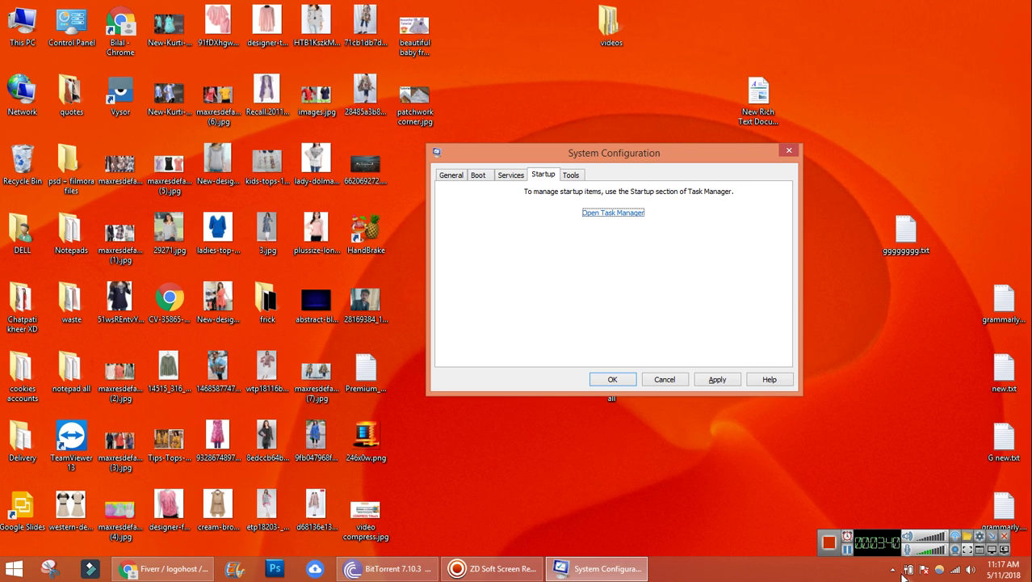
# Open ESET Smart Security from the hidden notification-area icons.
pyautogui.click(893, 569)
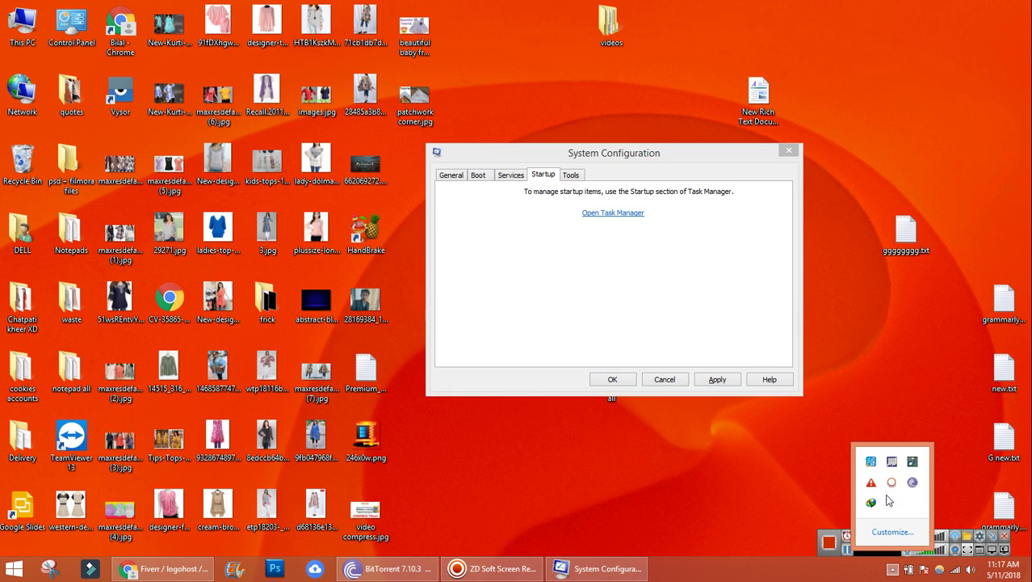
pyautogui.click(871, 484)
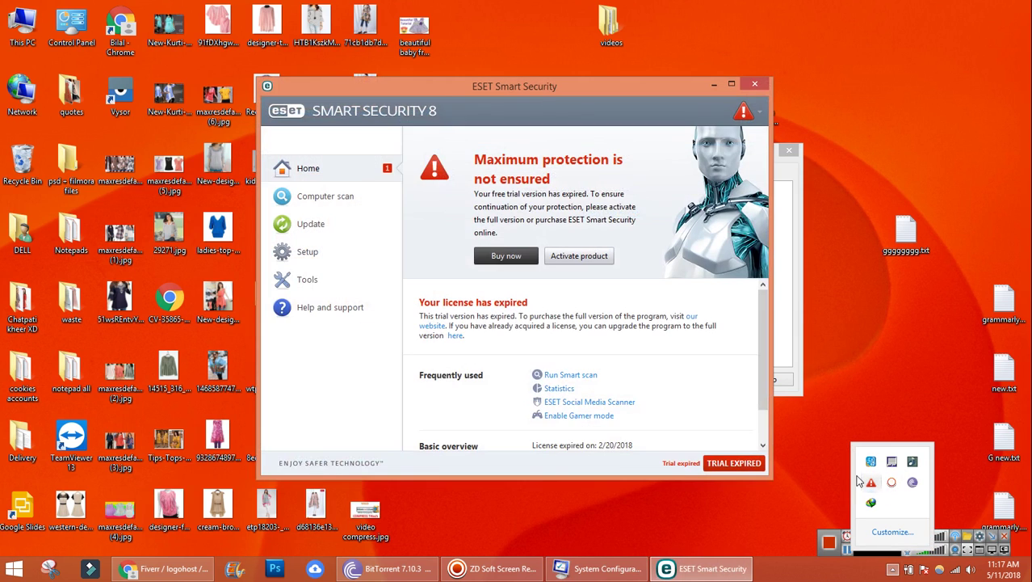
pyautogui.click(329, 198)
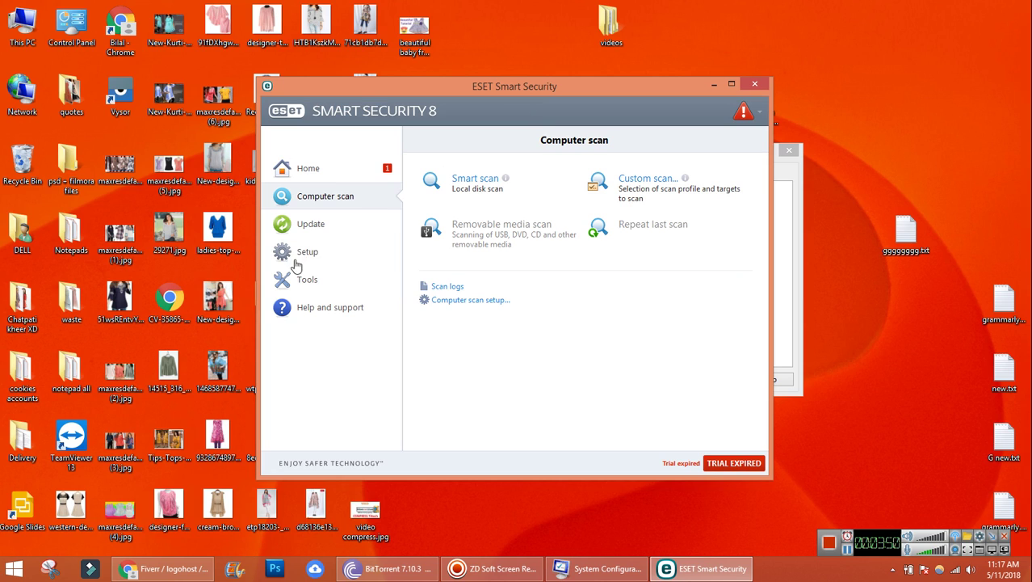
# Run a virus signature database update, then go to the Computer scan page.
pyautogui.click(343, 223)
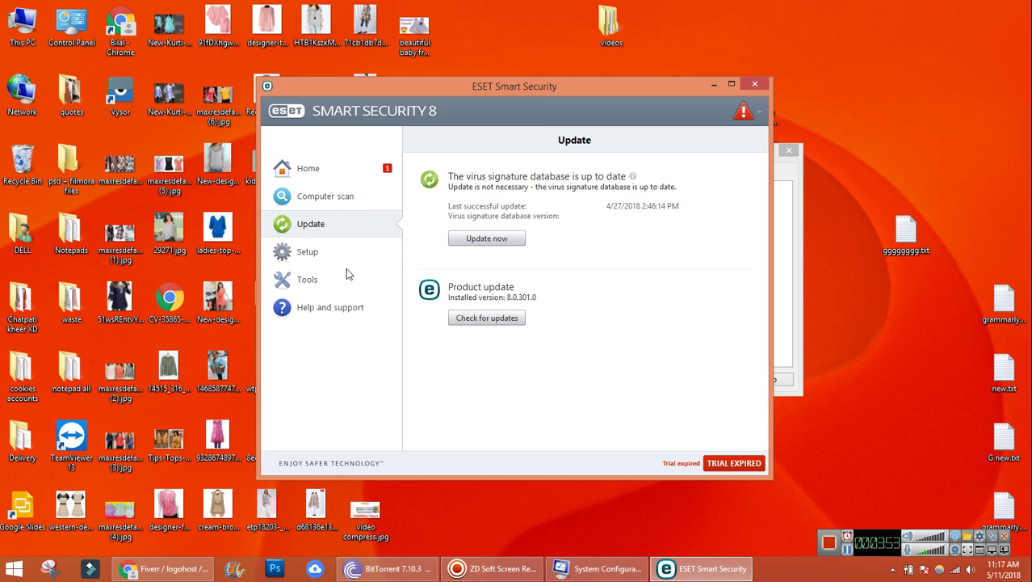
pyautogui.click(484, 238)
pyautogui.click(328, 207)
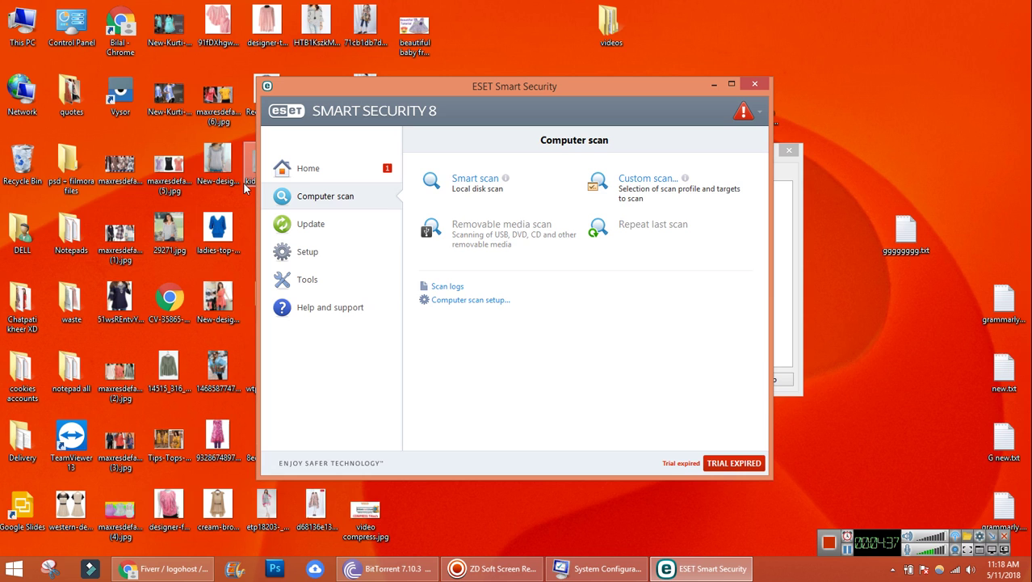
# In Chrome's router login tab, search Google for 'eset smart security'.
pyautogui.click(166, 568)
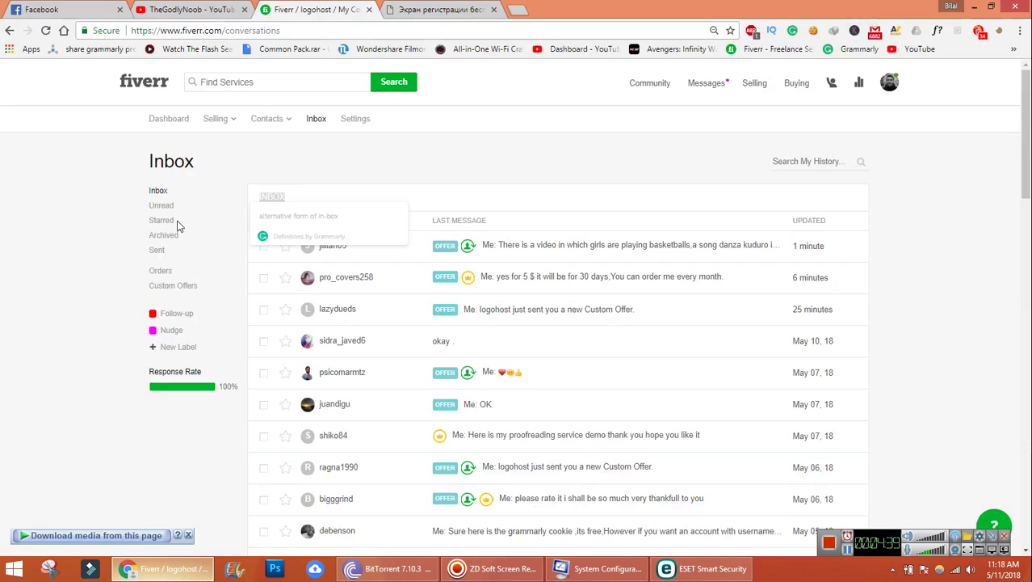
pyautogui.click(473, 8)
pyautogui.click(467, 28)
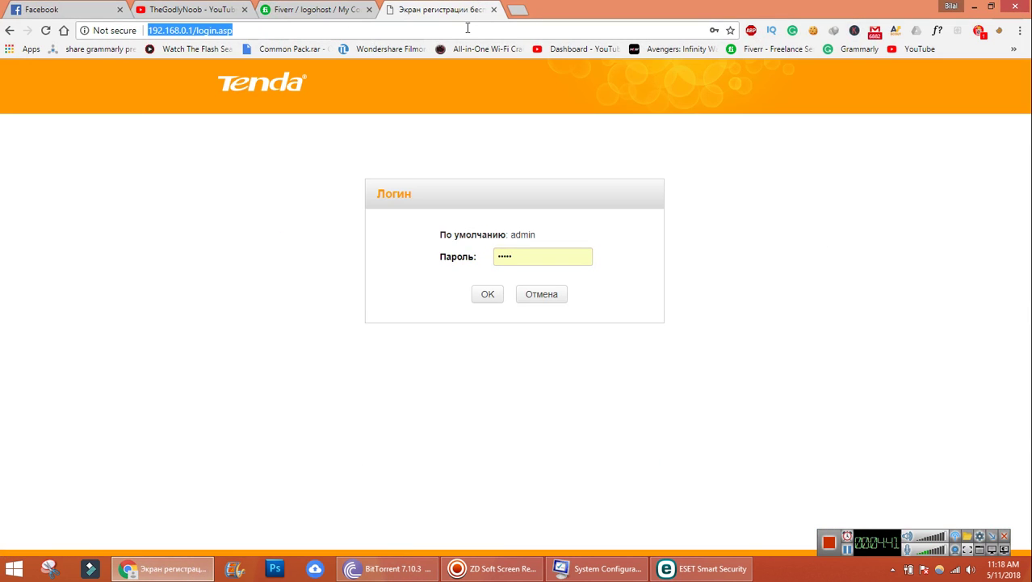
pyautogui.write('eset smart ')
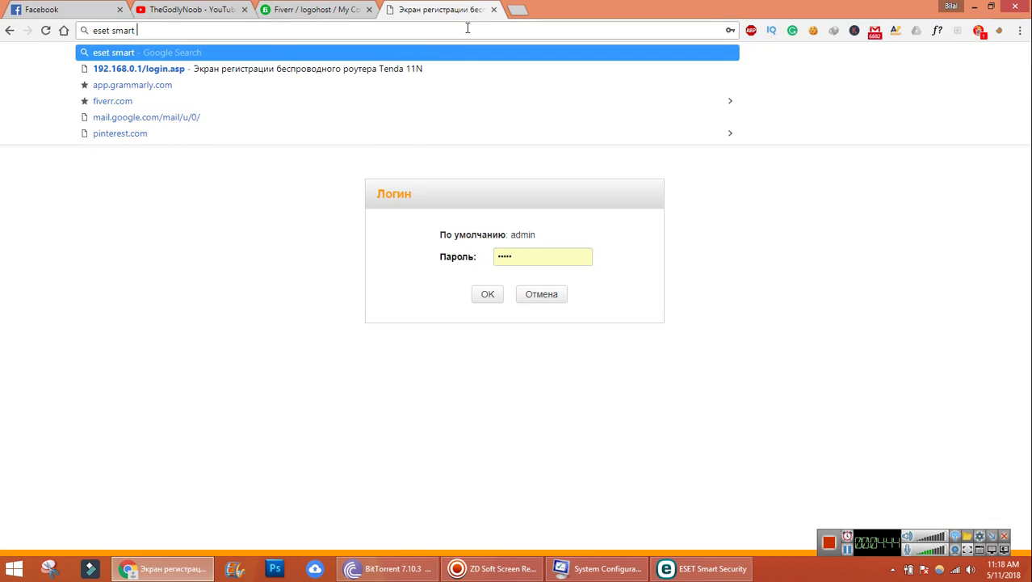
pyautogui.write('secu')
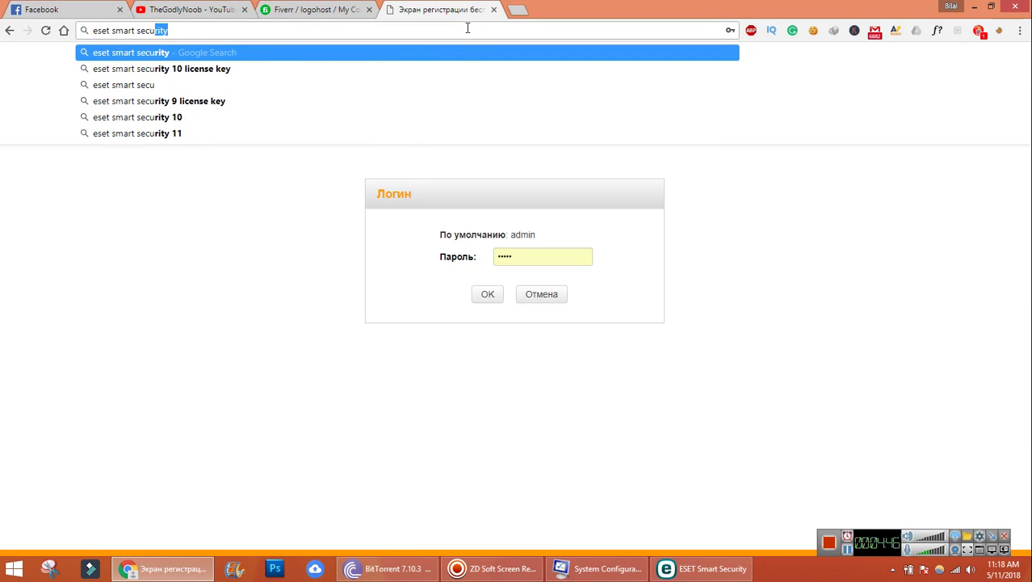
pyautogui.write('rity .')
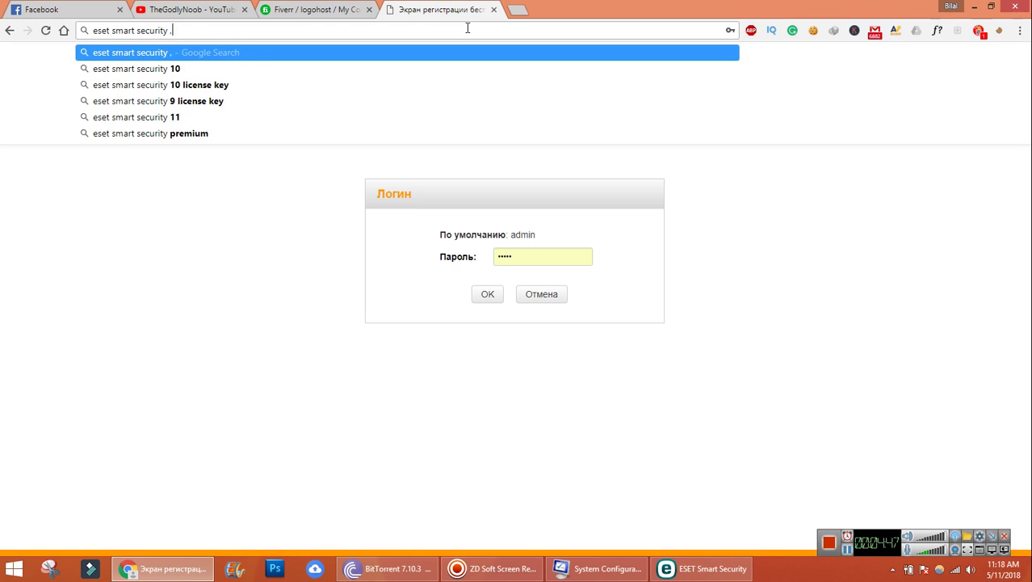
pyautogui.press('BackSpace')
pyautogui.write('crack')
pyautogui.press('BackSpace')
pyautogui.press('BackSpace')
pyautogui.press('BackSpace')
pyautogui.press('BackSpace')
pyautogui.press('BackSpace')
pyautogui.press('Return')
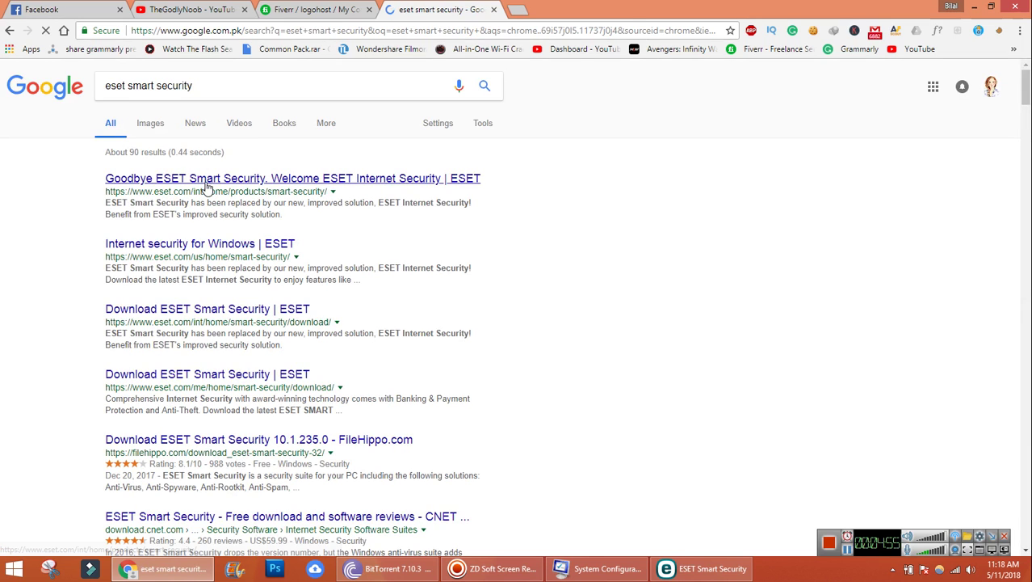
# Open the top three ESET results, including Download ESET Smart Security, in background tabs.
pyautogui.middleClick(206, 180)
pyautogui.middleClick(194, 244)
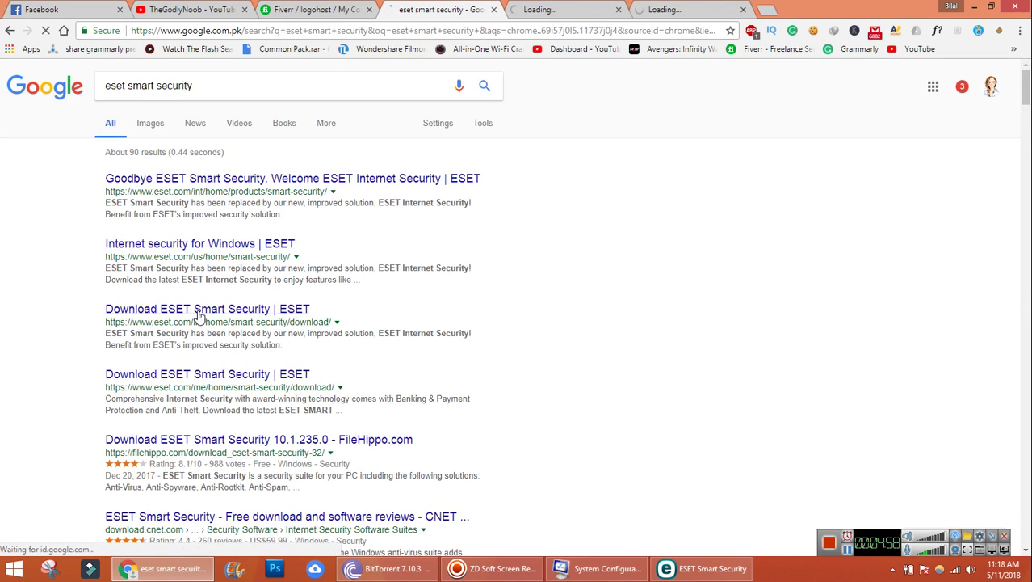
pyautogui.middleClick(172, 319)
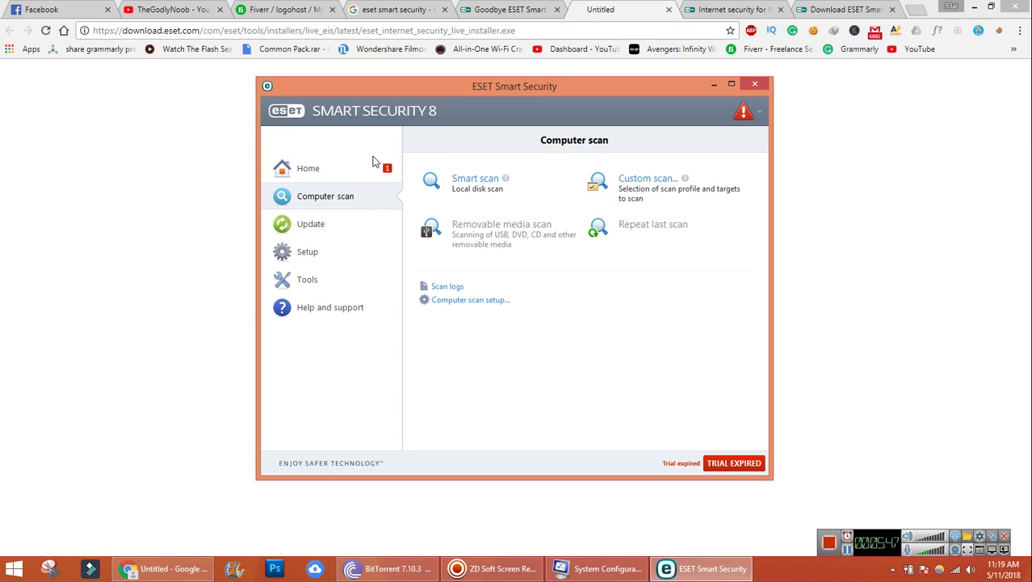
# Check the virus signature update status, then return to Home showing the licence expired on 2/20/2018.
pyautogui.click(311, 234)
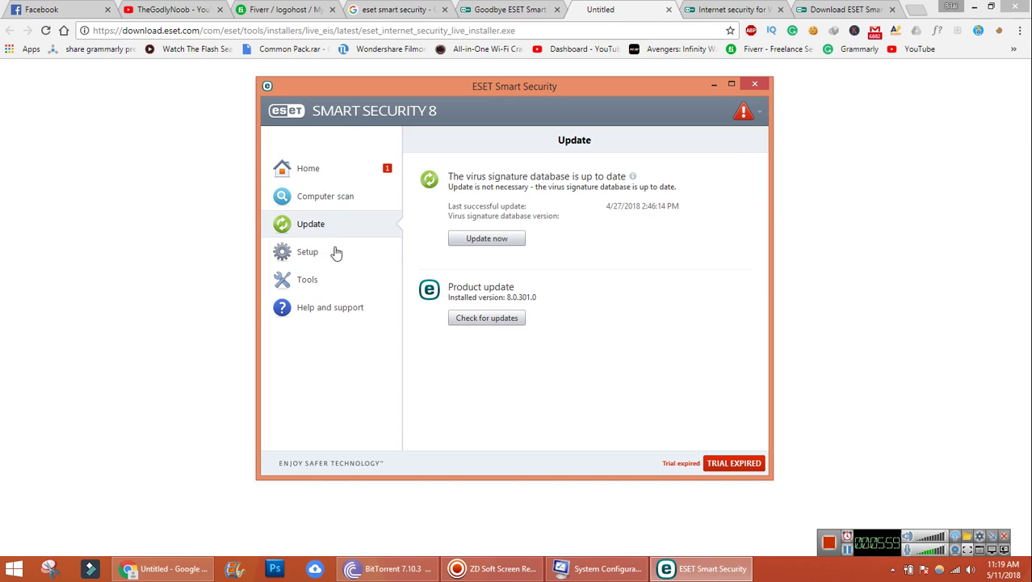
pyautogui.click(348, 170)
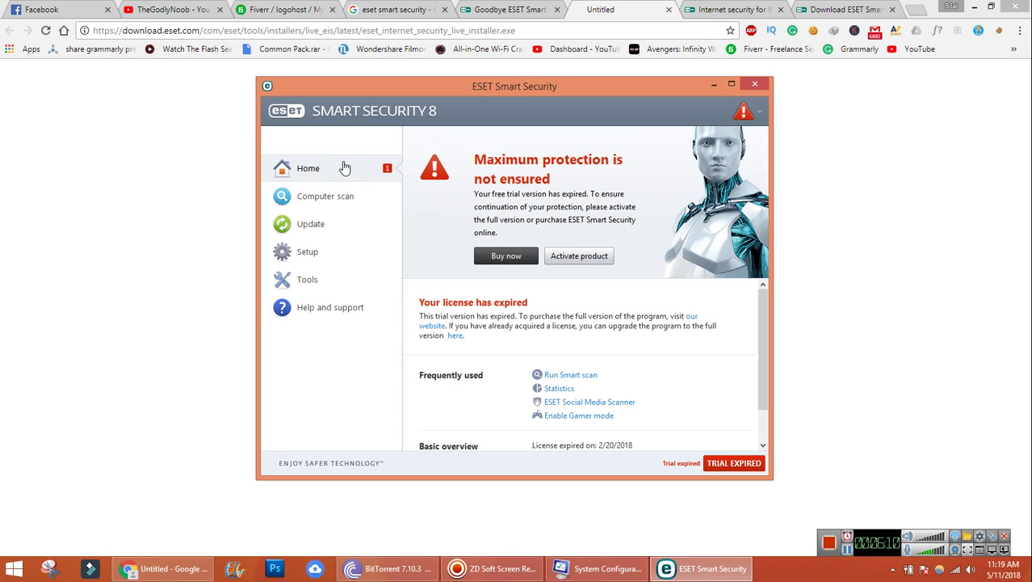
# Open Setup > Tools > Quarantine, confirm 0 quarantined objects, cancel the file picker and return to Tools.
pyautogui.click(328, 258)
pyautogui.click(327, 281)
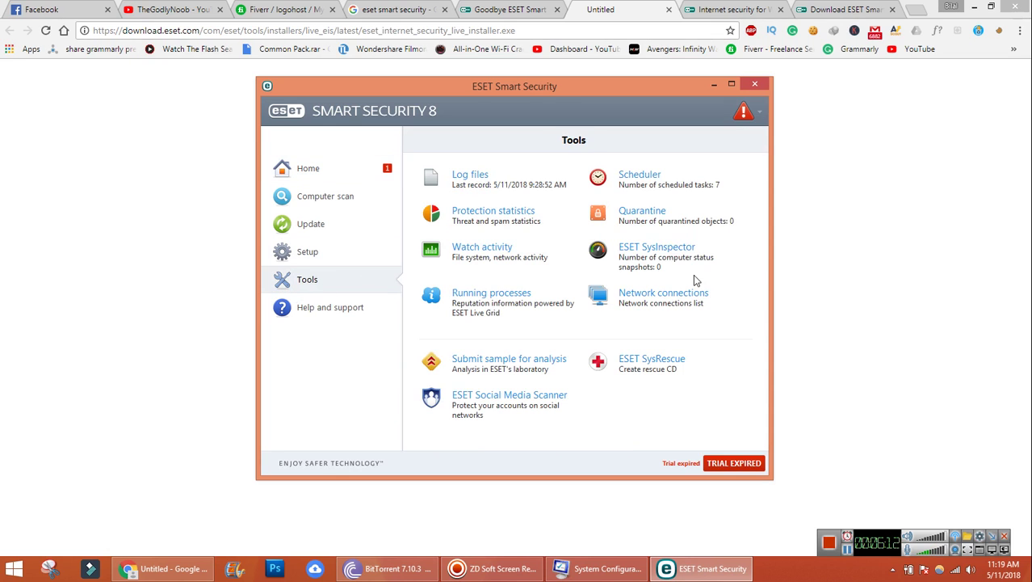
pyautogui.click(657, 214)
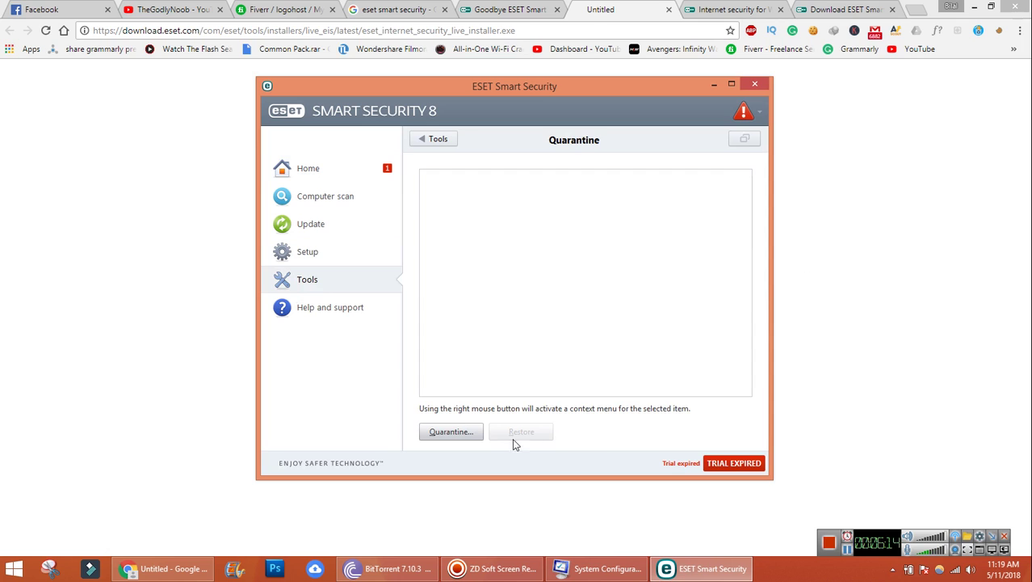
pyautogui.click(435, 434)
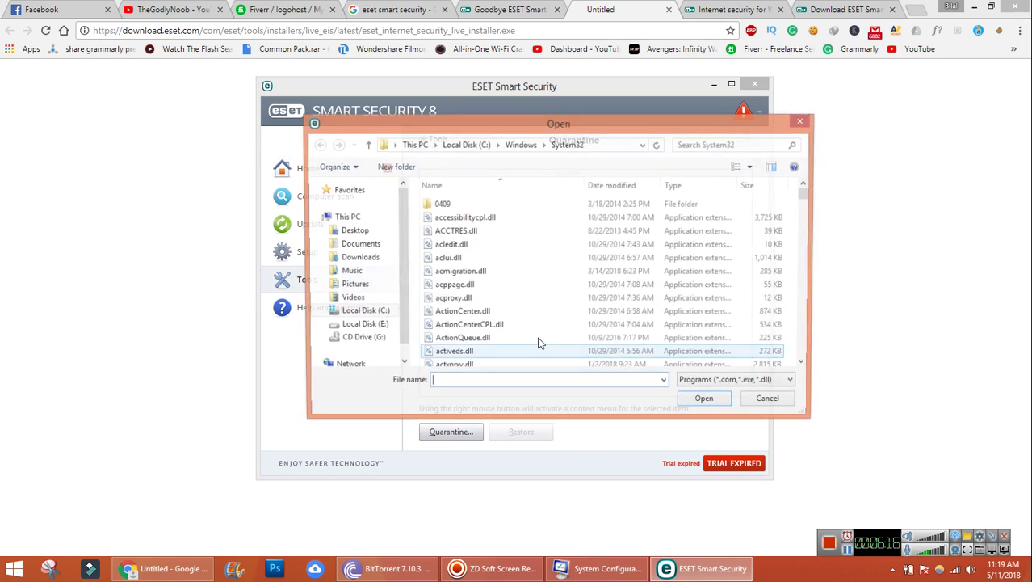
pyautogui.click(786, 399)
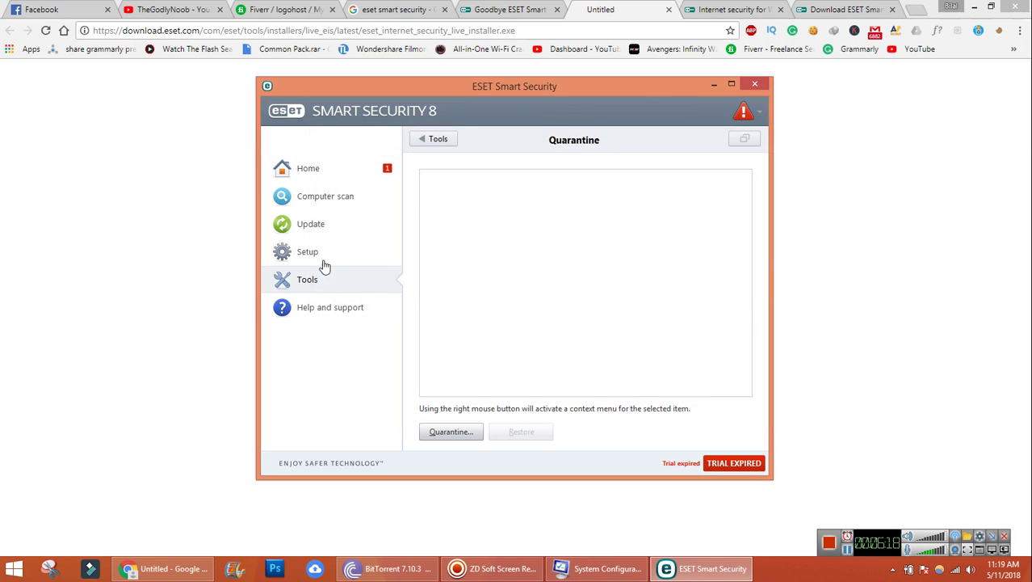
pyautogui.click(317, 284)
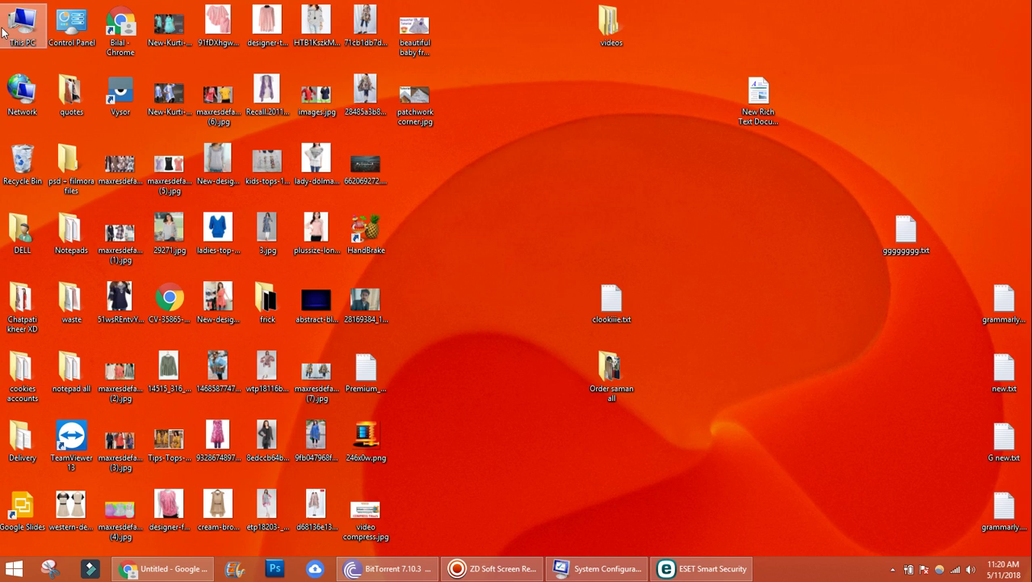
# On Local Disk (E:), untick 'Hide protected operating system files' in Folder Options and confirm.
pyautogui.doubleClick(7, 31)
pyautogui.doubleClick(761, 266)
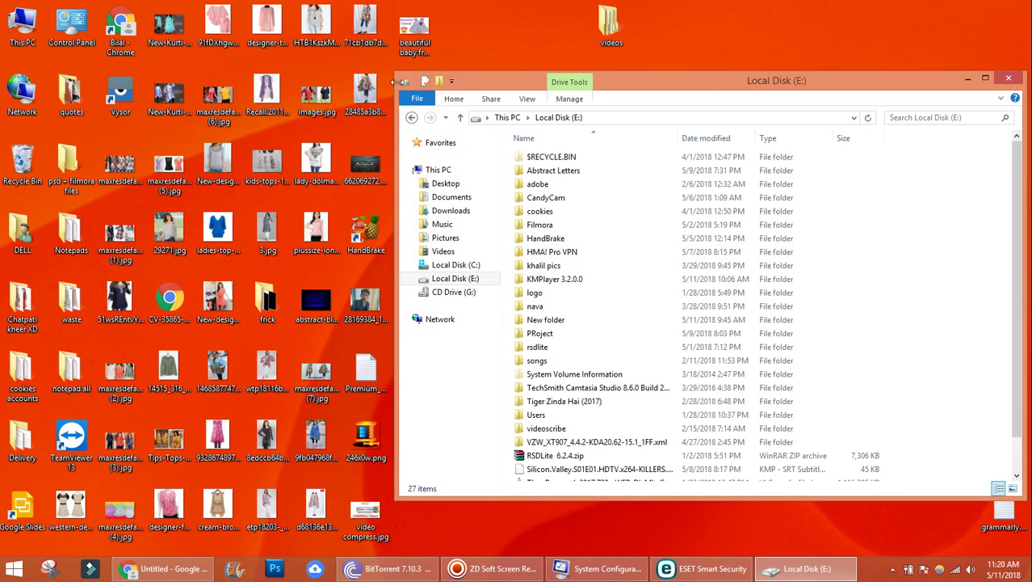
pyautogui.click(527, 98)
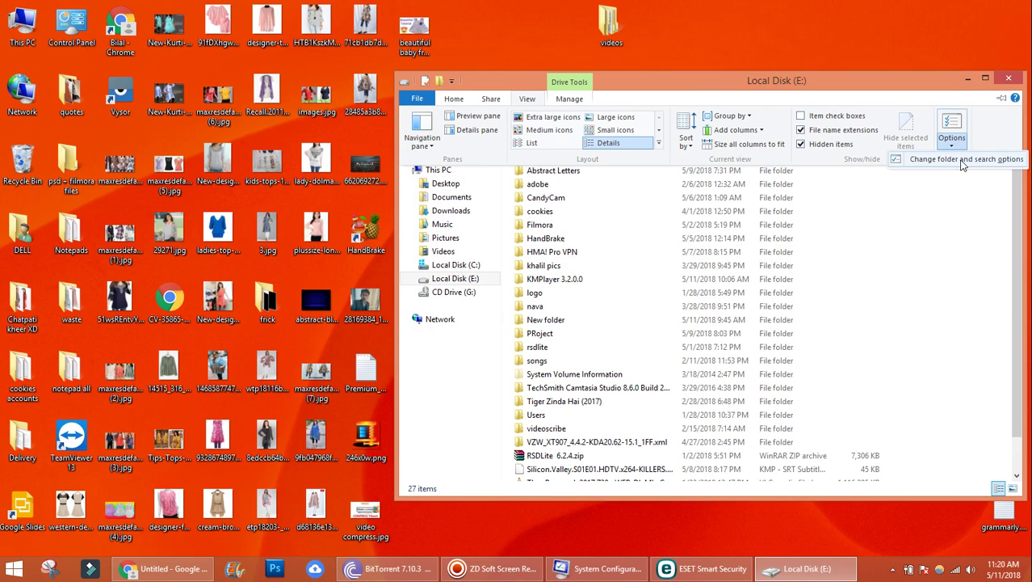
pyautogui.click(952, 137)
pyautogui.click(463, 173)
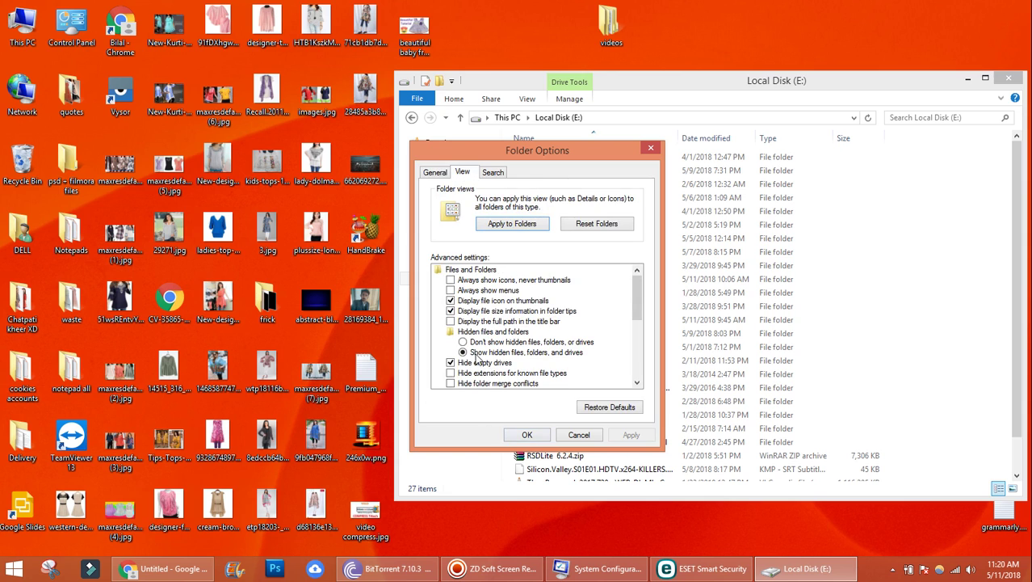
pyautogui.scroll(-2, 632, 321)
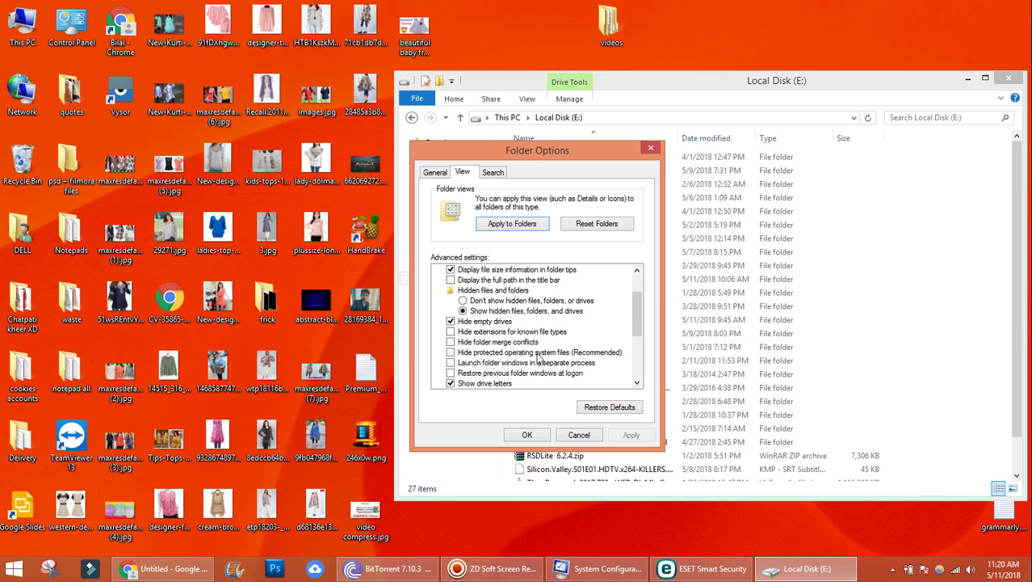
pyautogui.click(450, 353)
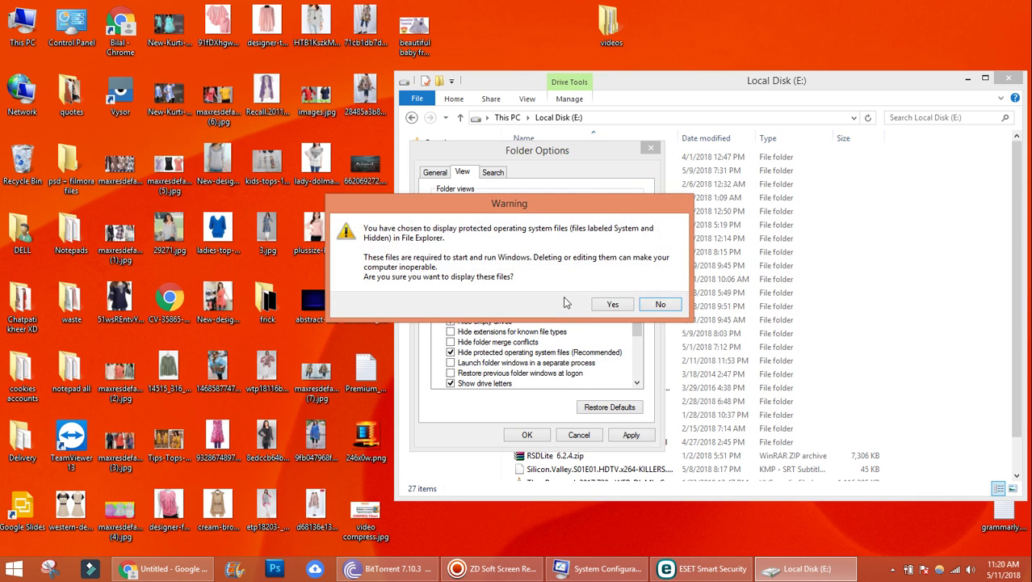
pyautogui.click(613, 306)
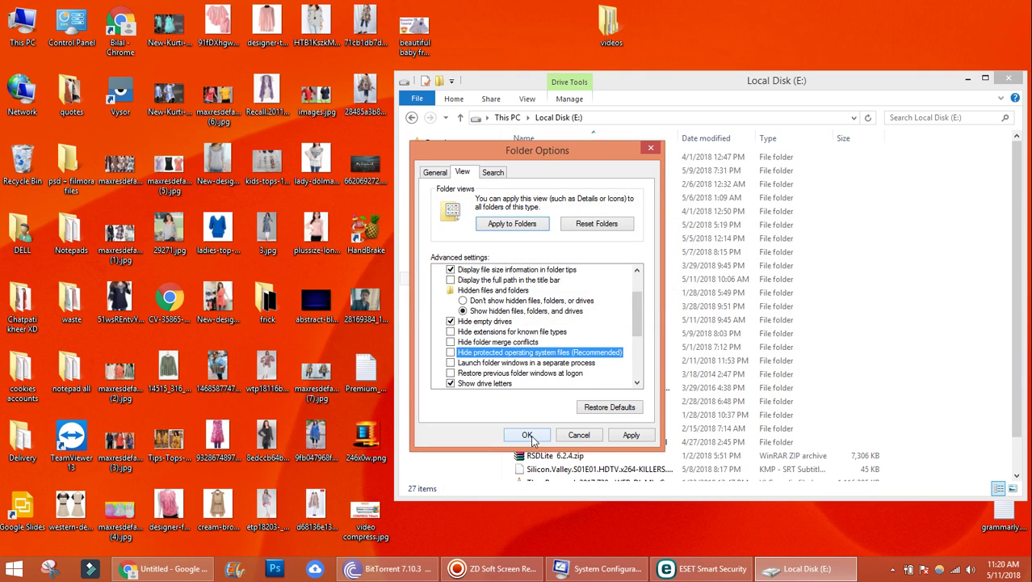
pyautogui.click(580, 435)
pyautogui.scroll(-1, 614, 339)
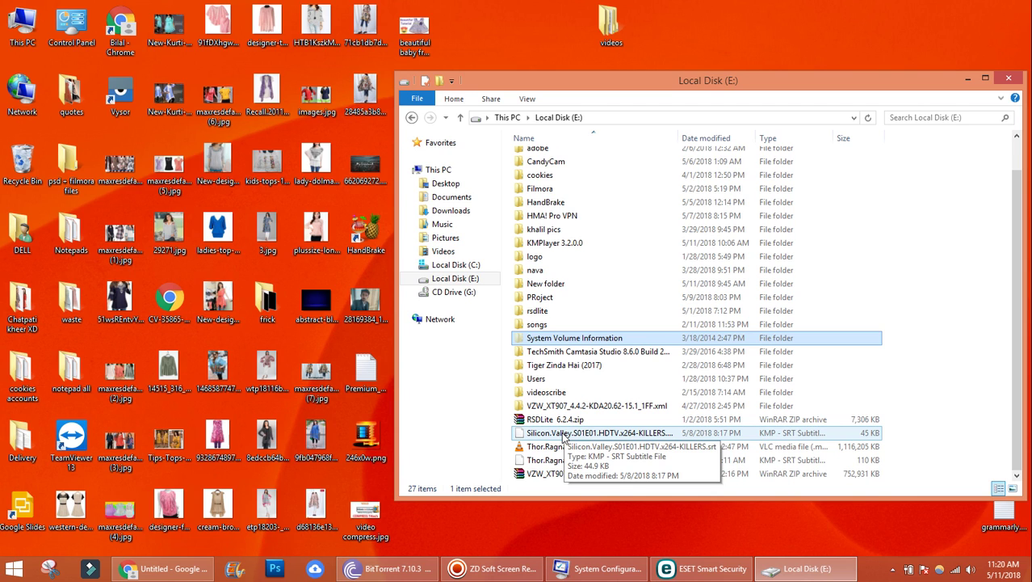
# Open Local Disk (C:) to see bootmgr and pagefile.sys, then show the hidden tray icons.
pyautogui.click(457, 267)
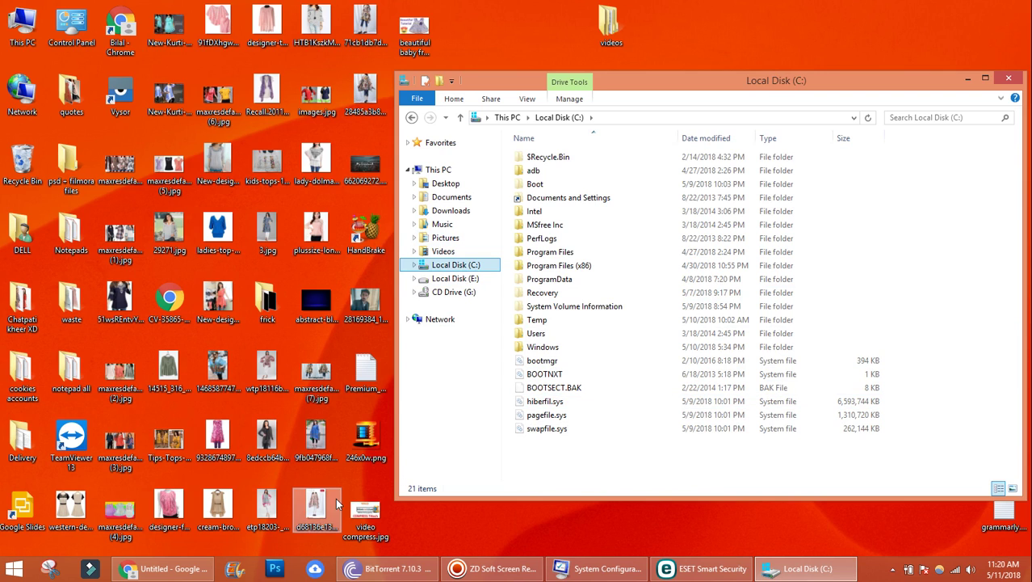
pyautogui.click(892, 569)
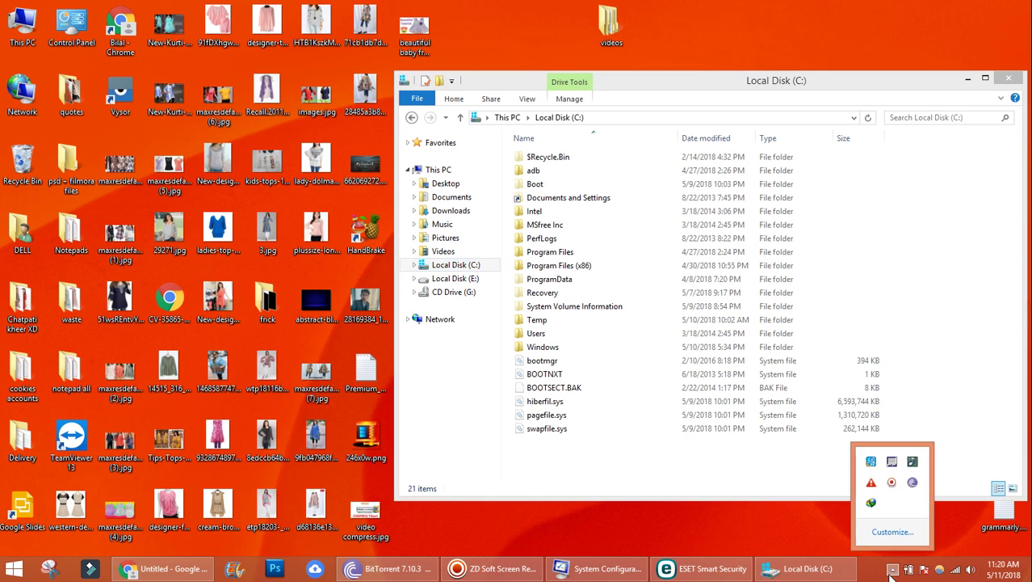